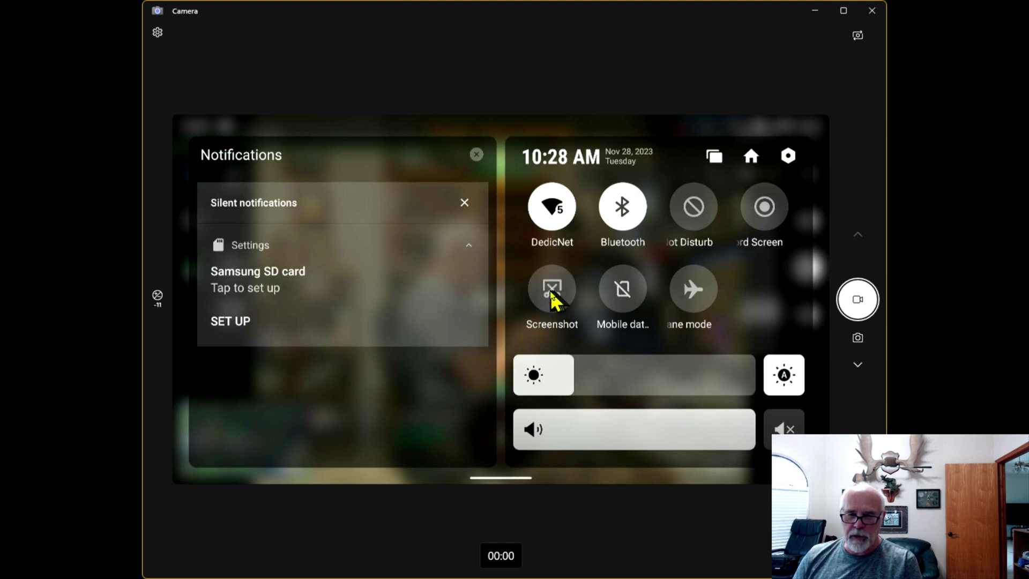
# Step: Start recording the drone controller's screen and show the thermal and zoom cameras in side-by-side (SBS) view
pyautogui.click(781, 225)
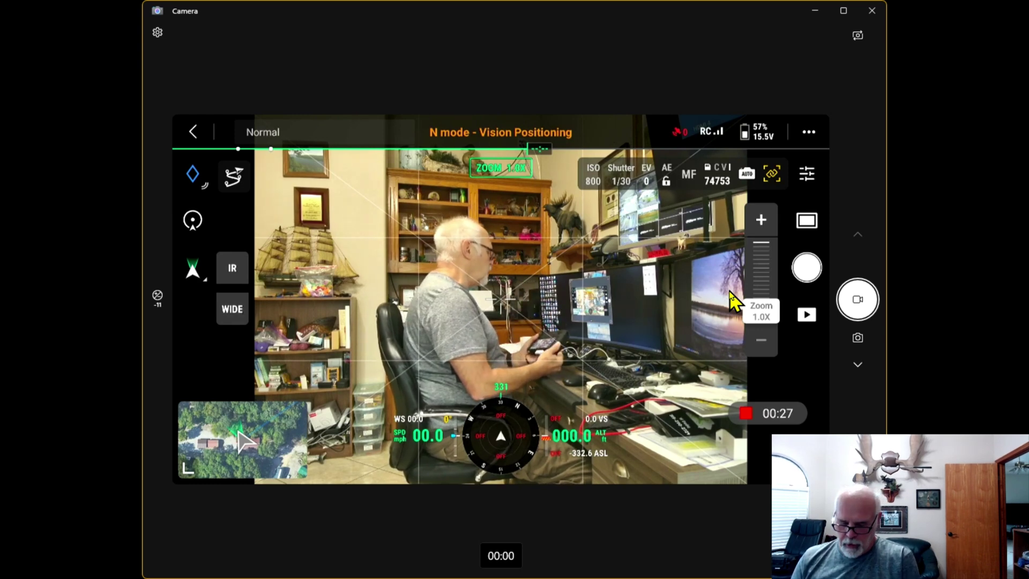
pyautogui.click(855, 300)
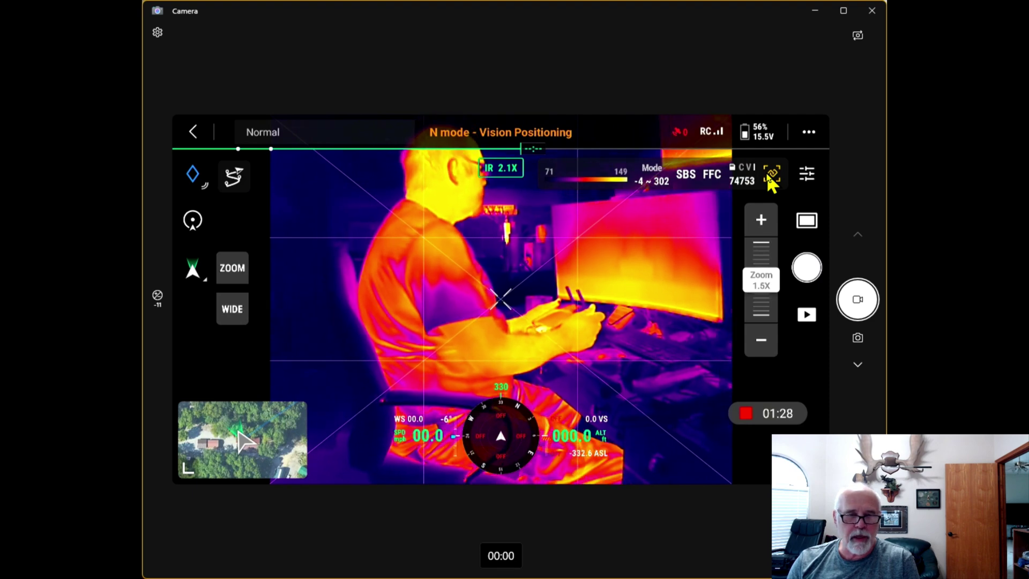
pyautogui.click(697, 179)
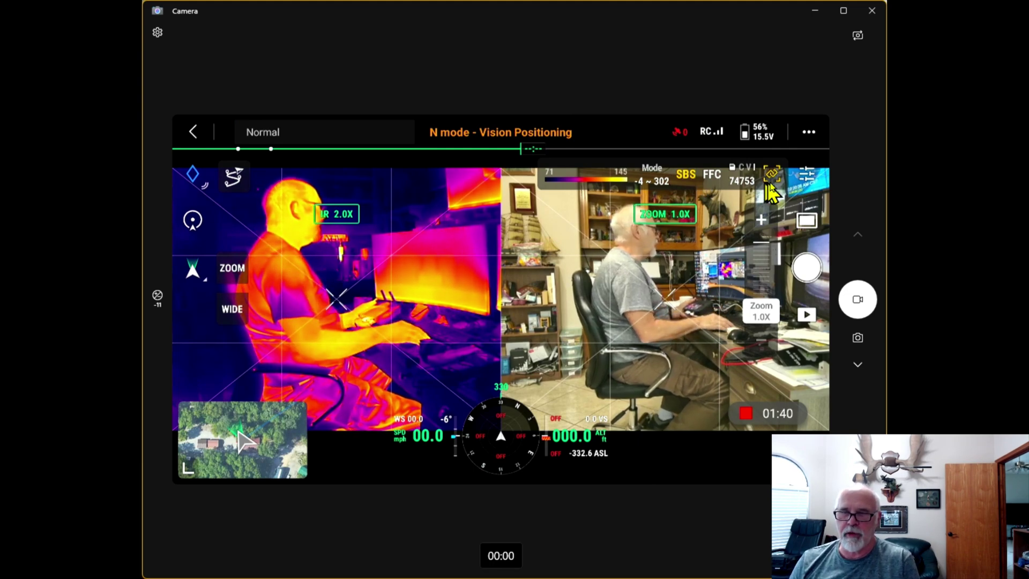
# Step: Zoom the visible camera in to 1.5X and back out to 1.0X, and run FFC on the thermal camera
pyautogui.scroll(2, 780, 270)
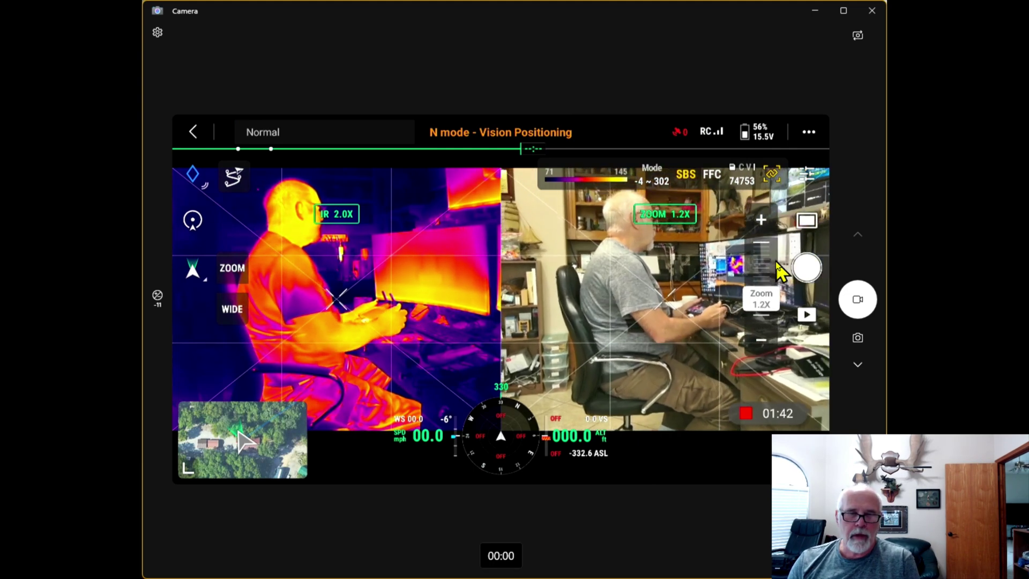
pyautogui.scroll(3, 779, 270)
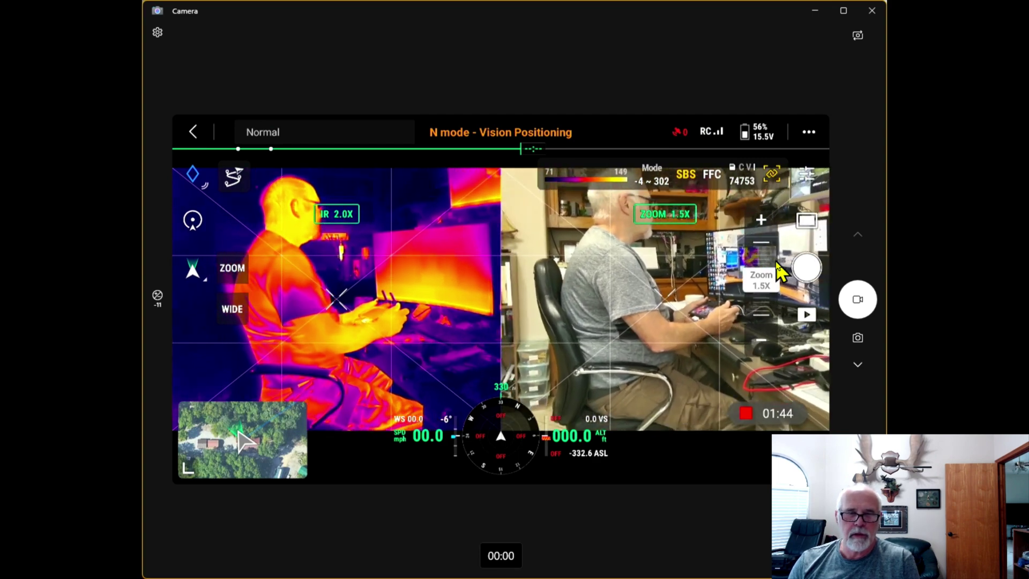
pyautogui.scroll(-5, 779, 270)
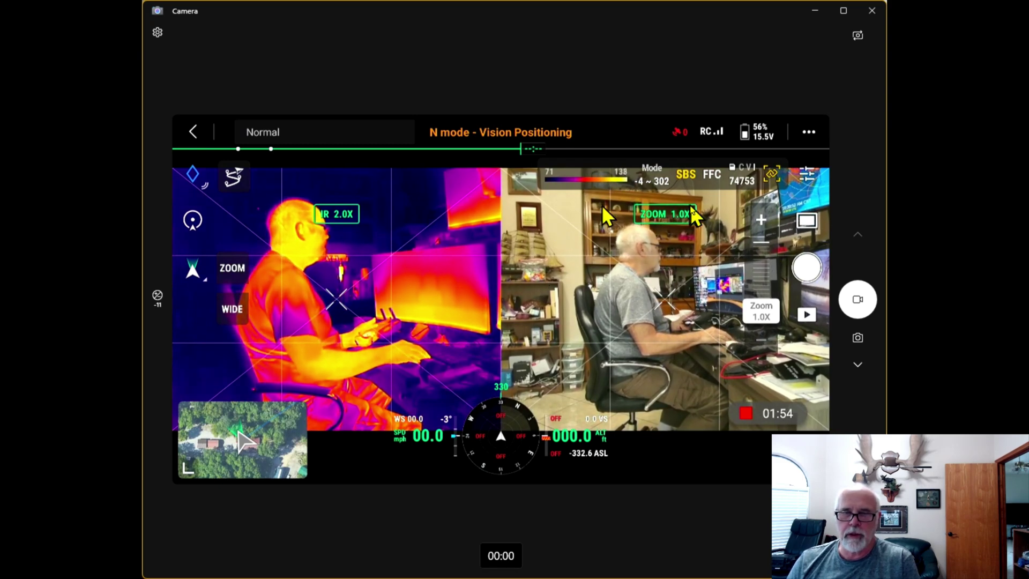
pyautogui.click(711, 173)
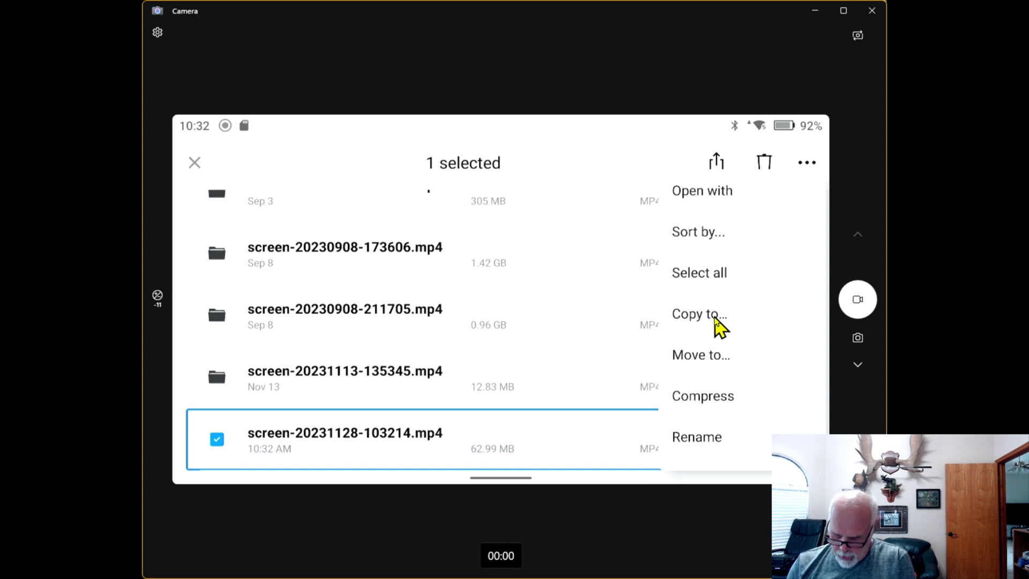
# Step: Copy the selected recording screen-20231128-103214.mp4 from internal storage to the DCIM folder on the SD card "disk"
pyautogui.click(716, 319)
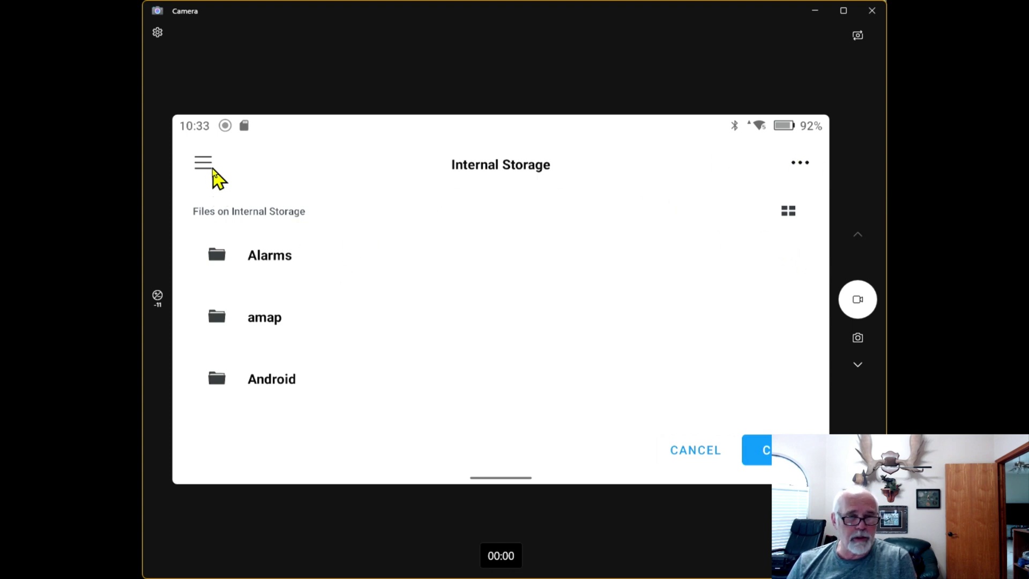
pyautogui.click(218, 169)
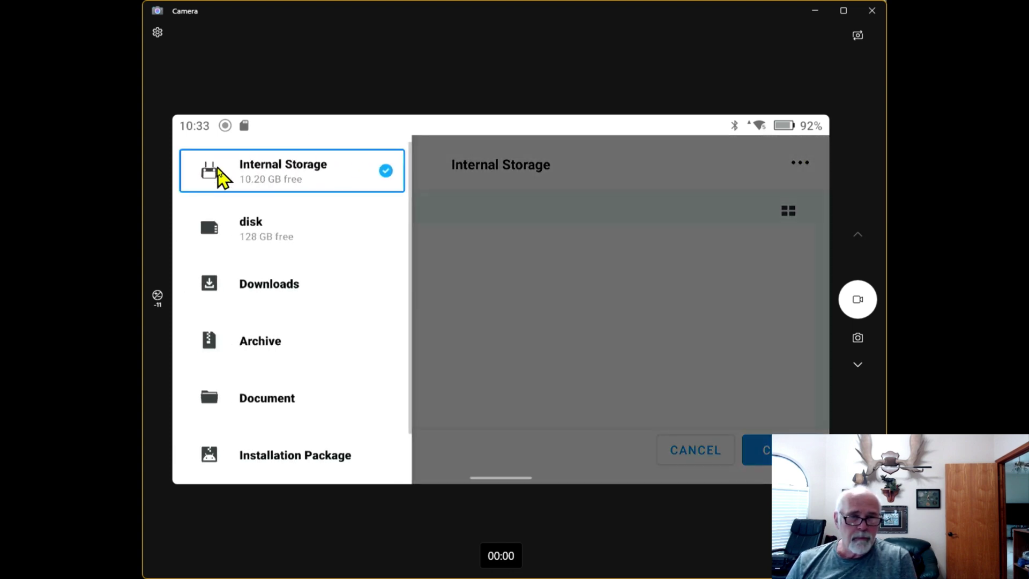
pyautogui.click(293, 235)
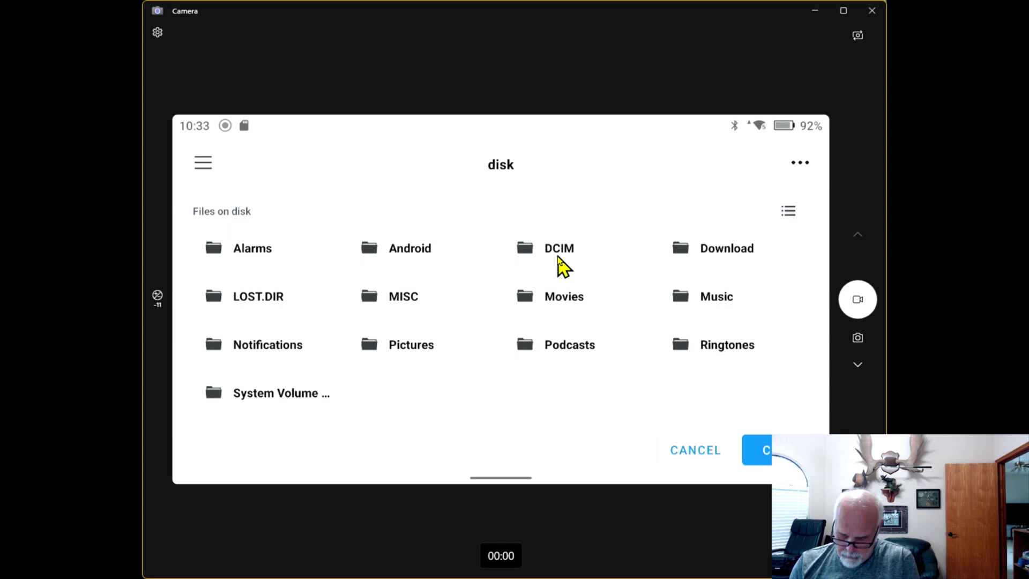
pyautogui.click(558, 258)
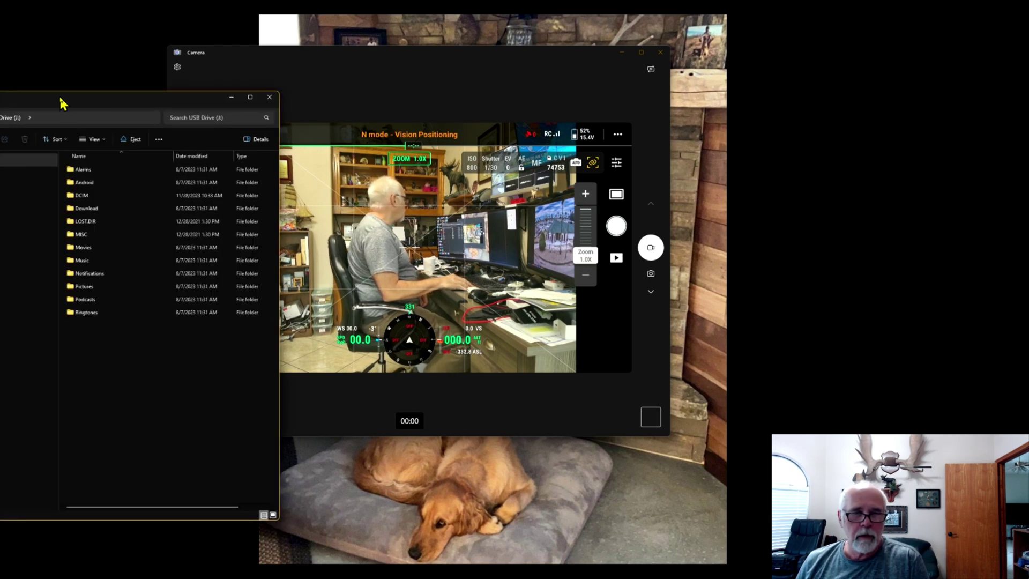
# Step: Open the DCIM folder on the USB drive in the computer's file manager and select screen-20231128-103214.mp4
pyautogui.moveTo(61, 103); pyautogui.dragTo(471, 104)
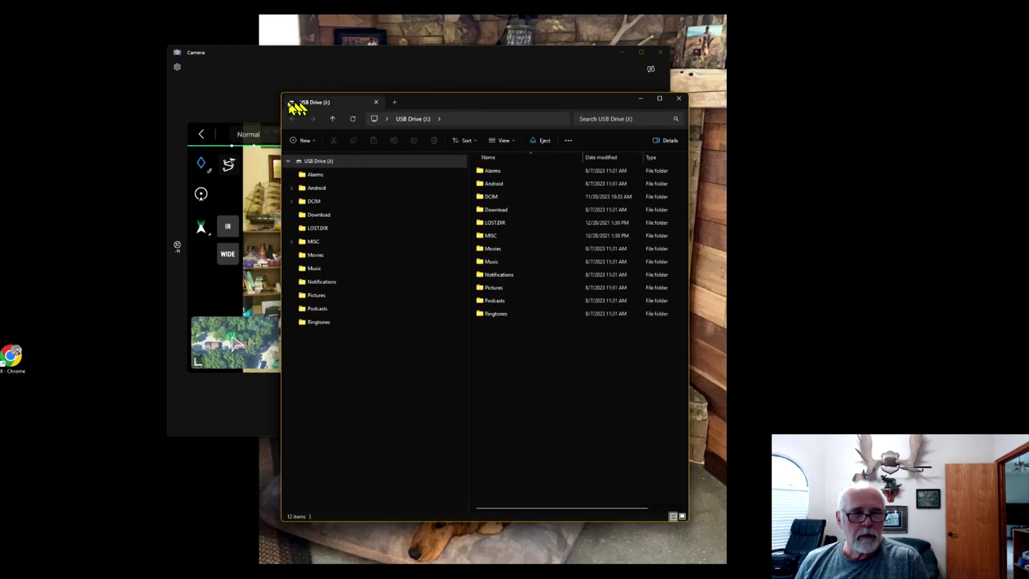
pyautogui.doubleClick(488, 197)
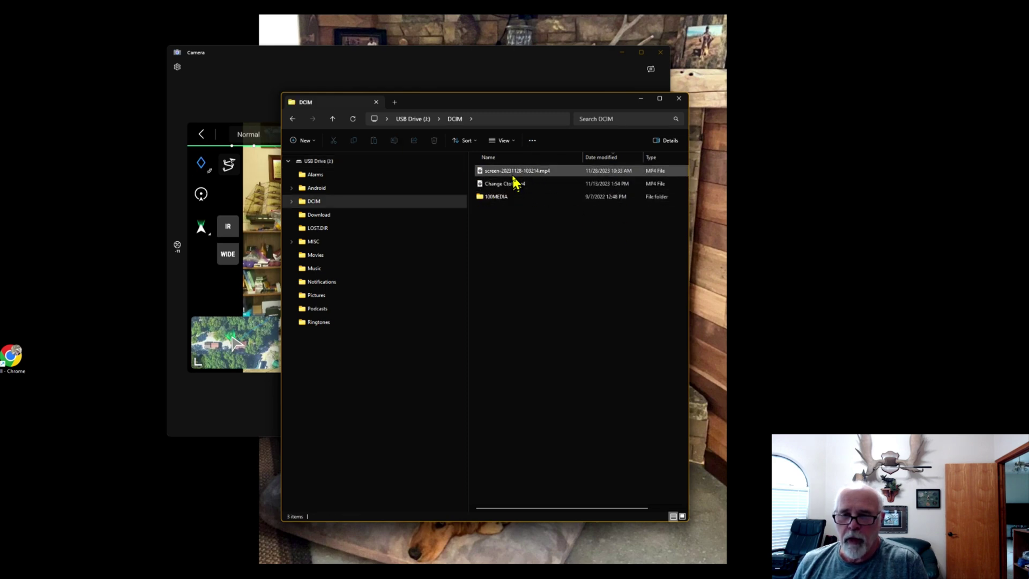
pyautogui.click(511, 173)
pyautogui.moveTo(504, 105); pyautogui.dragTo(778, 94)
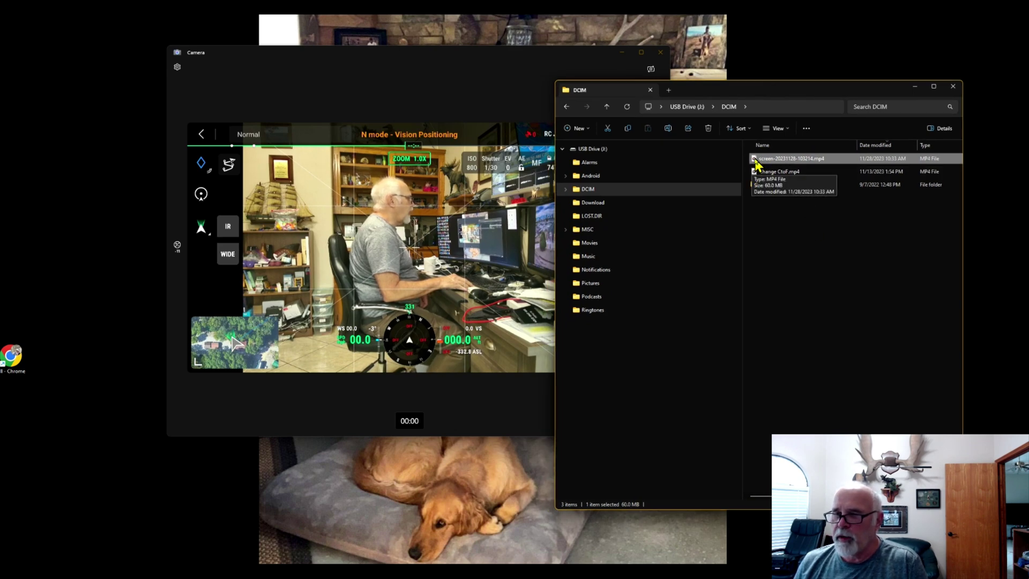
# Step: Try to play screen-20231128-103214.mp4 directly from the USB drive's DCIM folder and close the media player
pyautogui.doubleClick(755, 160)
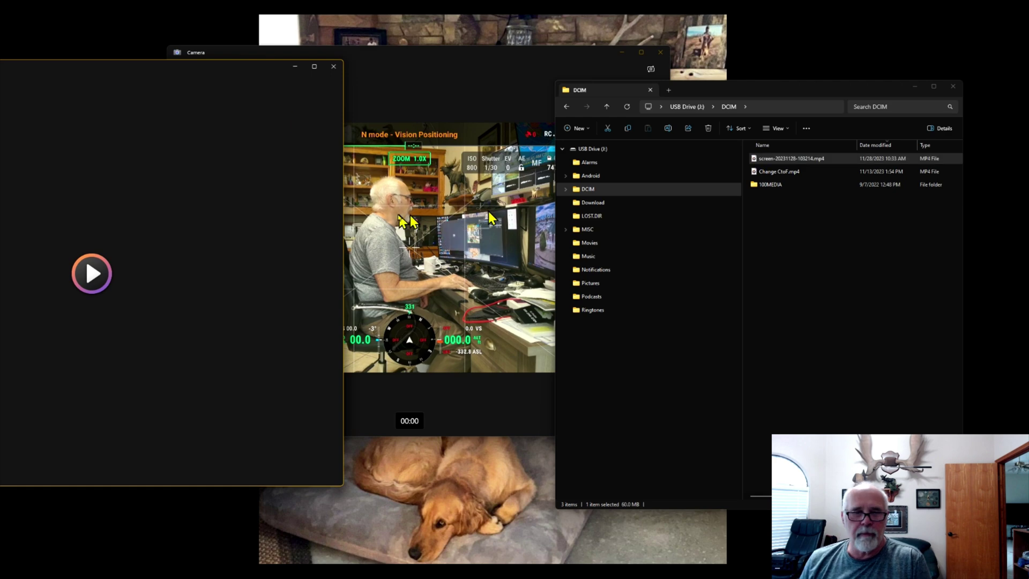
pyautogui.moveTo(202, 69); pyautogui.dragTo(684, 69)
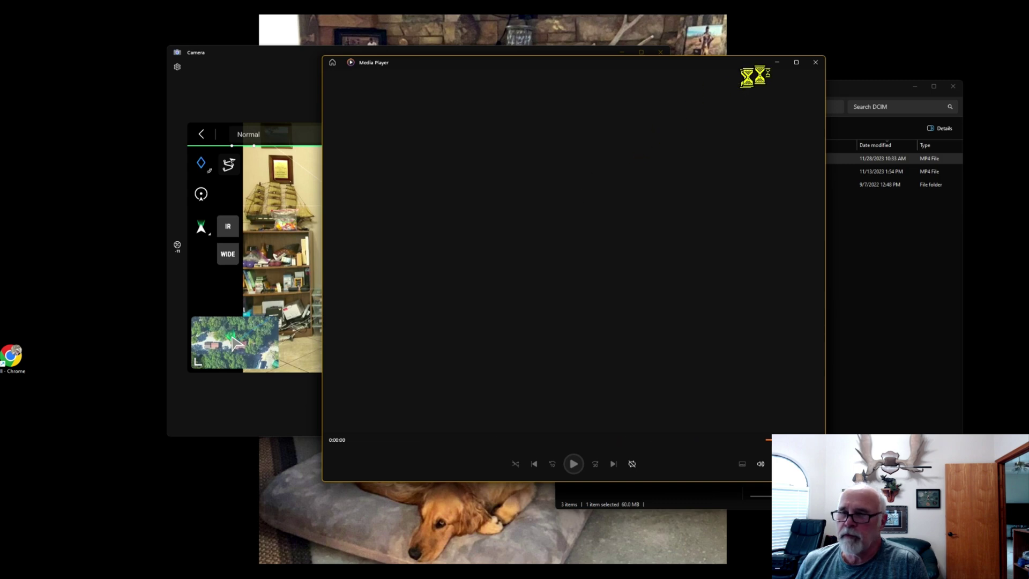
pyautogui.click(815, 64)
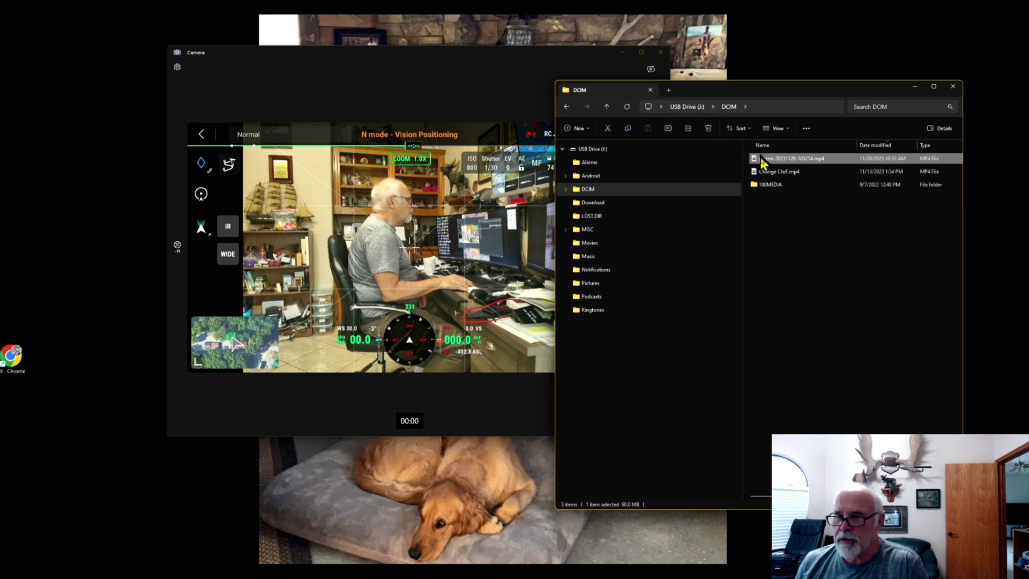
# Step: Copy screen-20231128-103214.mp4 from the DCIM folder and open the DroneW0GEN (F:) drive
pyautogui.rightClick(764, 164)
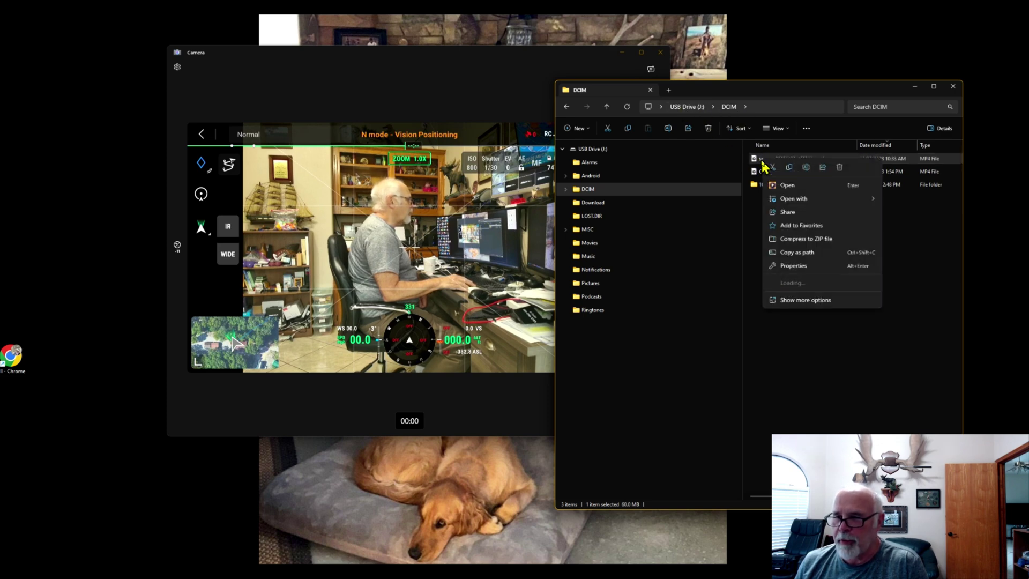
pyautogui.click(788, 168)
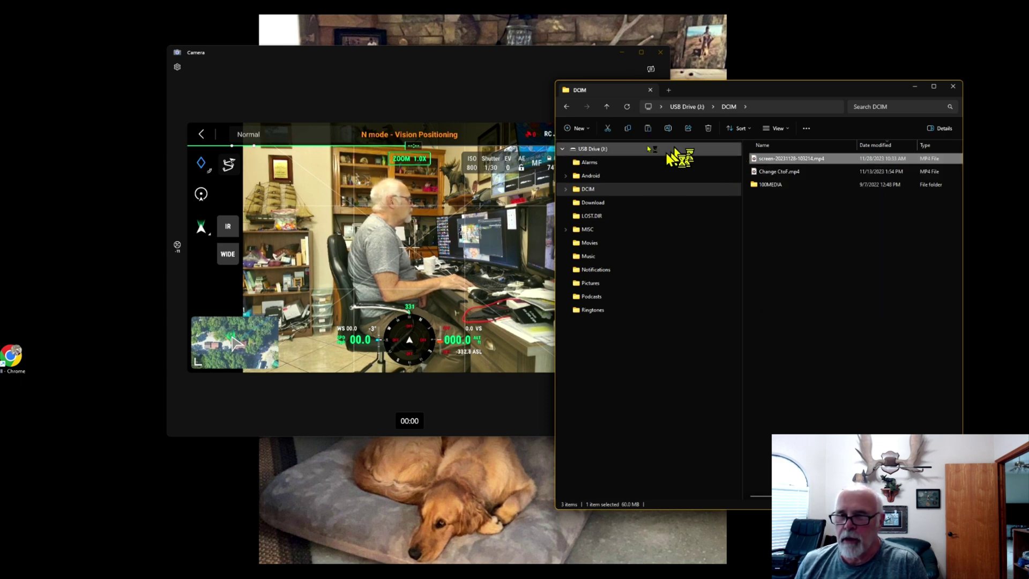
pyautogui.click(607, 107)
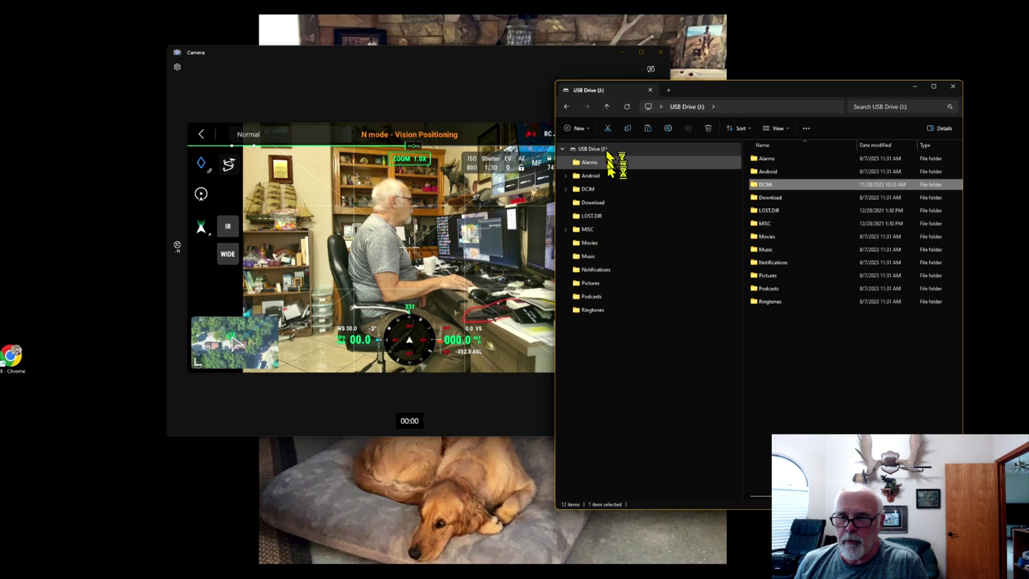
pyautogui.click(607, 108)
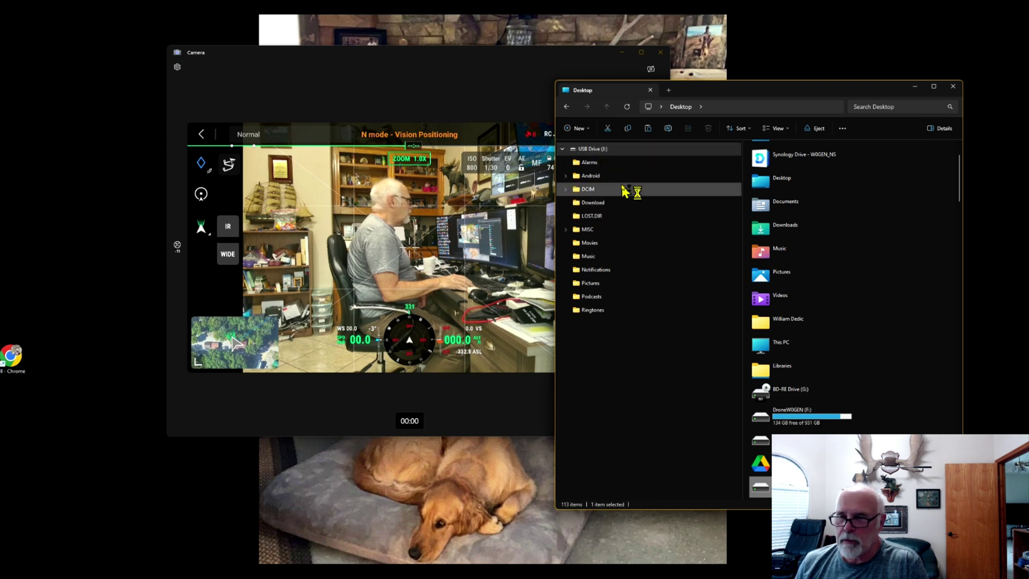
pyautogui.click(786, 348)
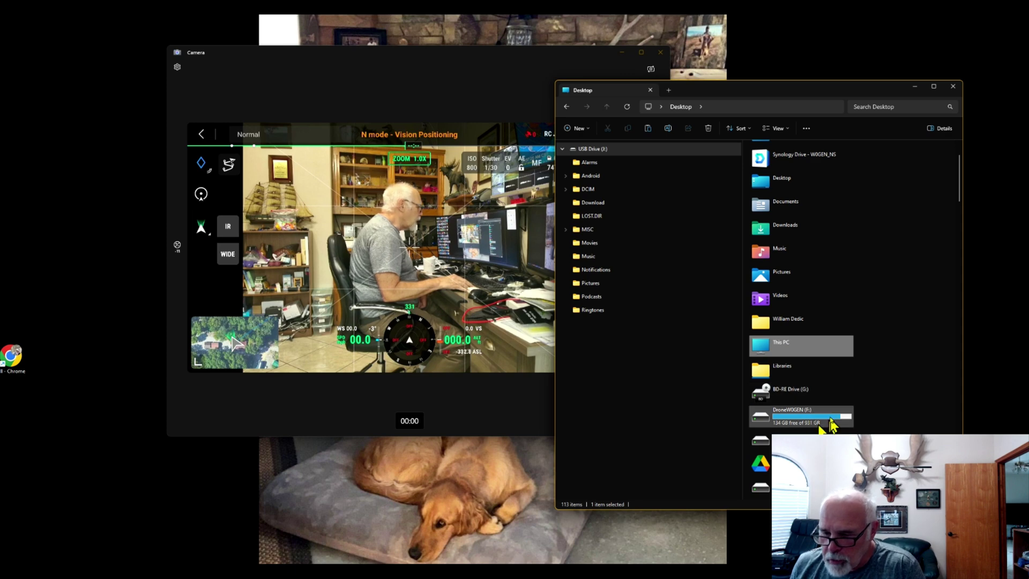
pyautogui.scroll(-3, 825, 418)
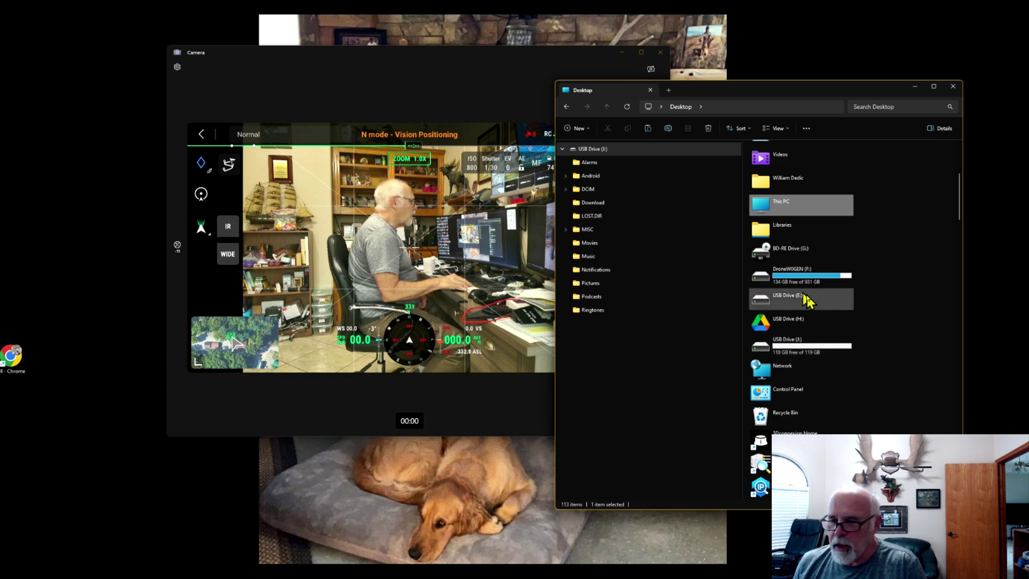
pyautogui.doubleClick(784, 279)
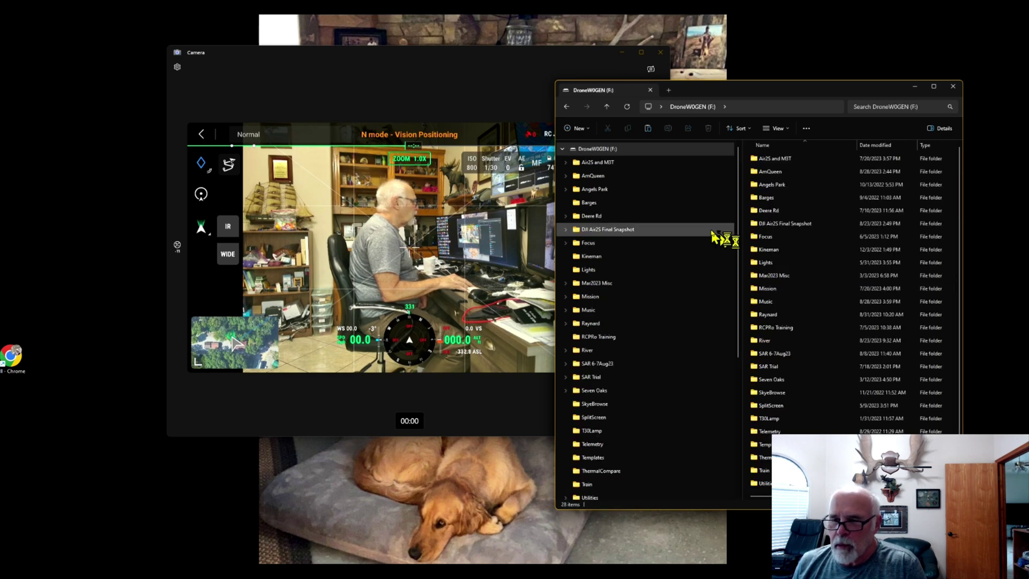
# Step: Create a folder named "Screewn Record" on the DroneW0GEN (F:) drive and paste the copied recording into it
pyautogui.scroll(-1, 819, 310)
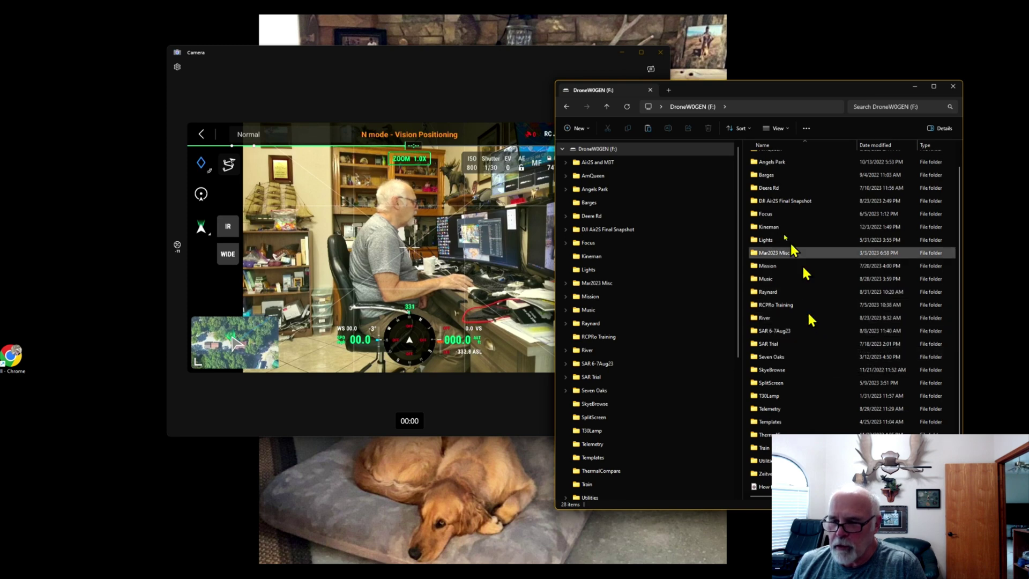
pyautogui.click(581, 128)
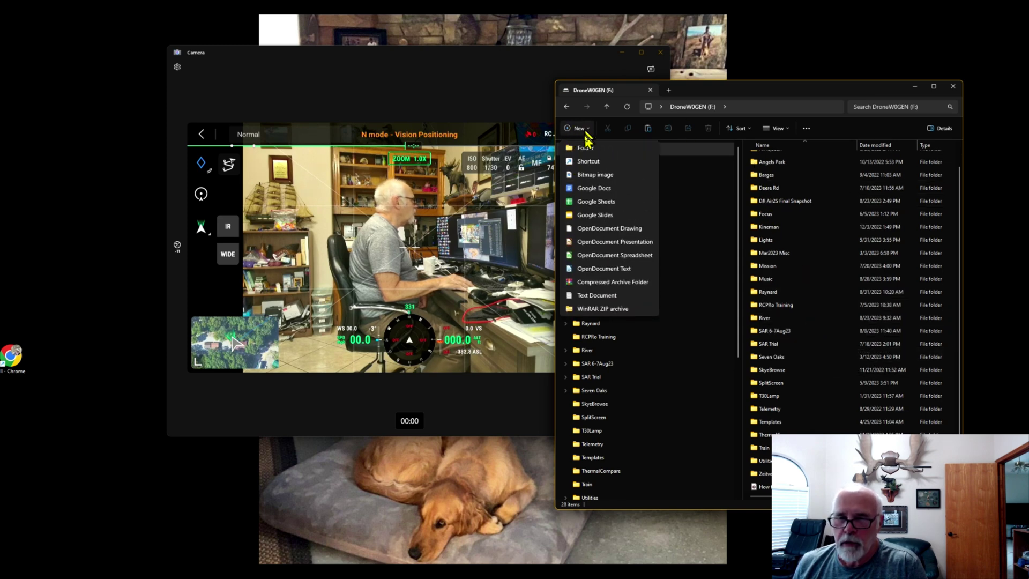
pyautogui.press('Escape')
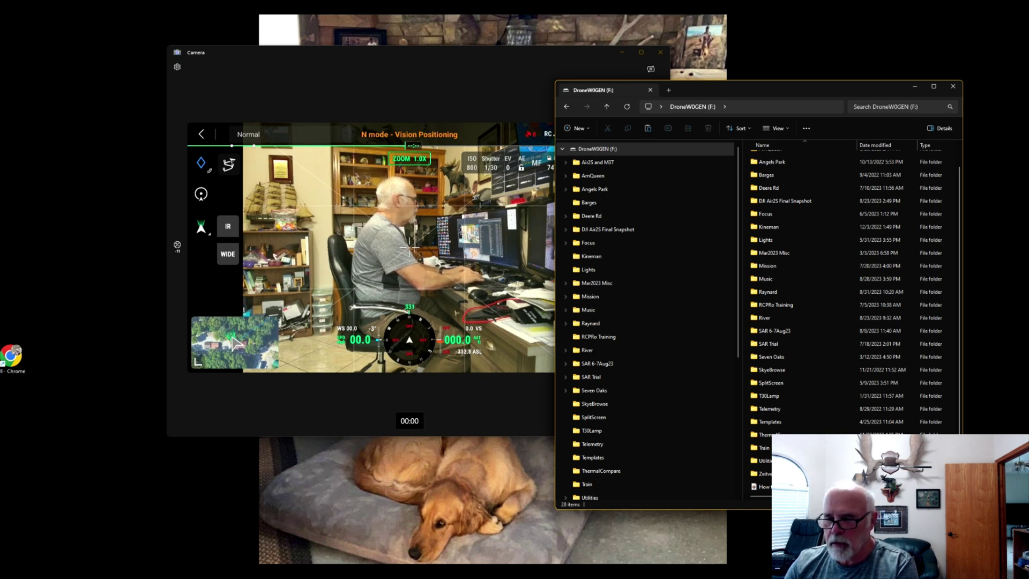
pyautogui.write('Scree')
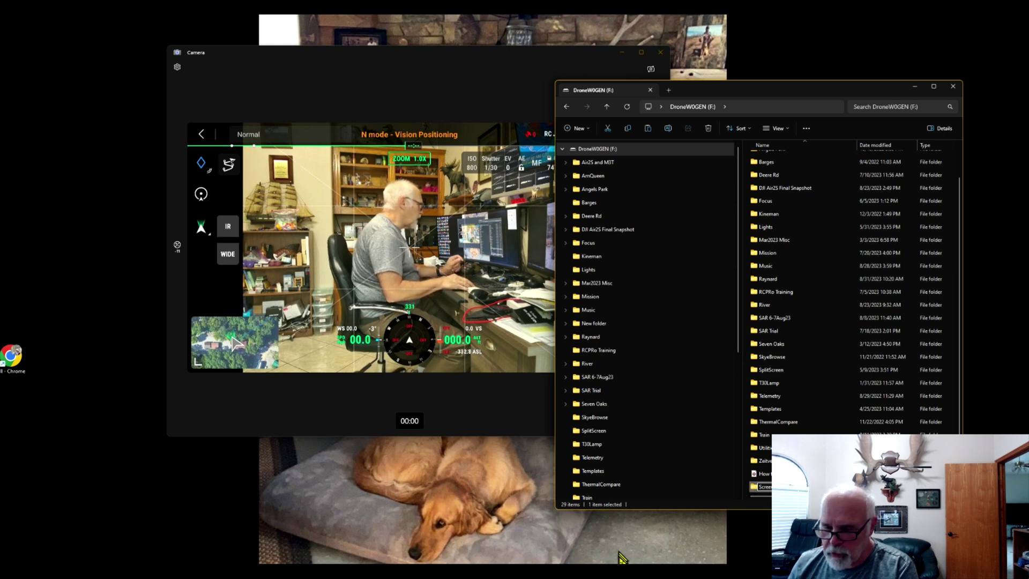
pyautogui.doubleClick(756, 487)
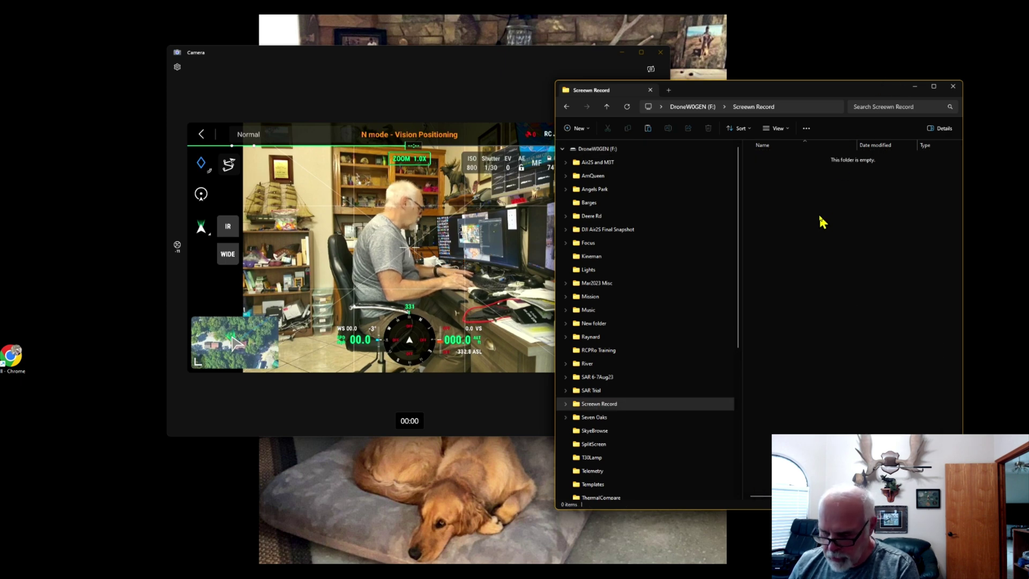
pyautogui.hotkey('ctrl', 'v')
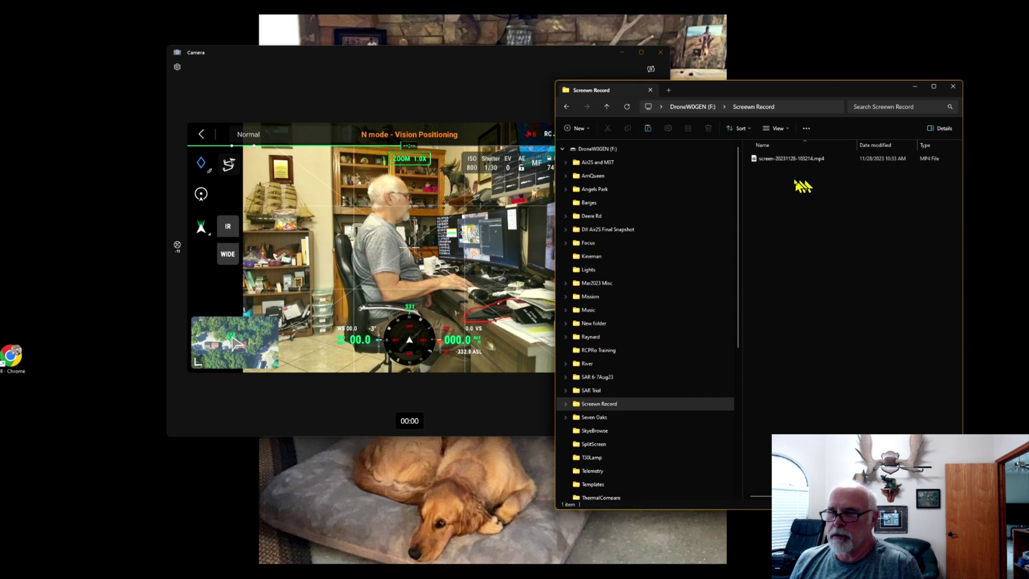
# Step: Try to play the pasted recording from the Screewn Record folder, closing the media player and opening the file again
pyautogui.doubleClick(751, 159)
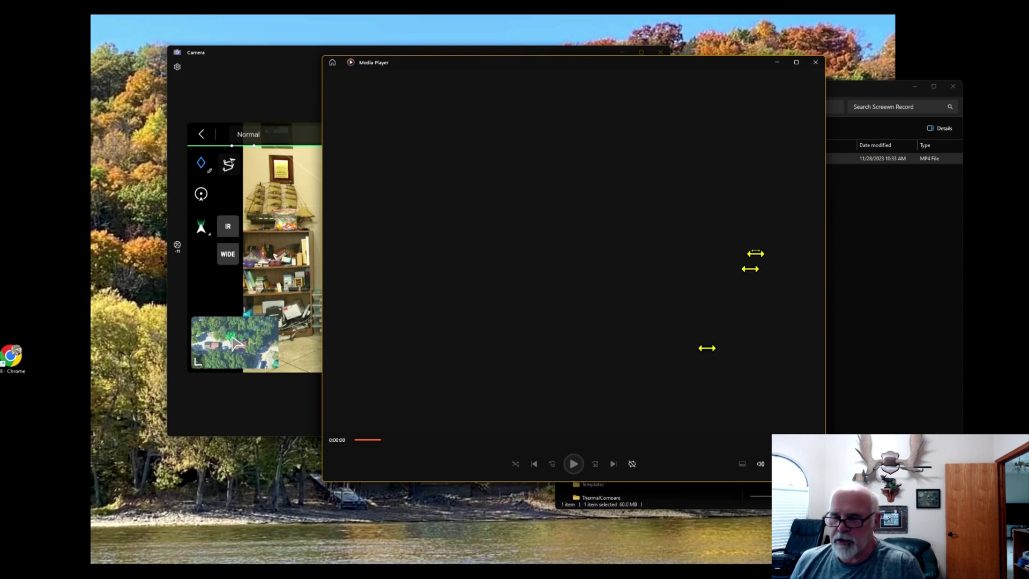
pyautogui.click(815, 63)
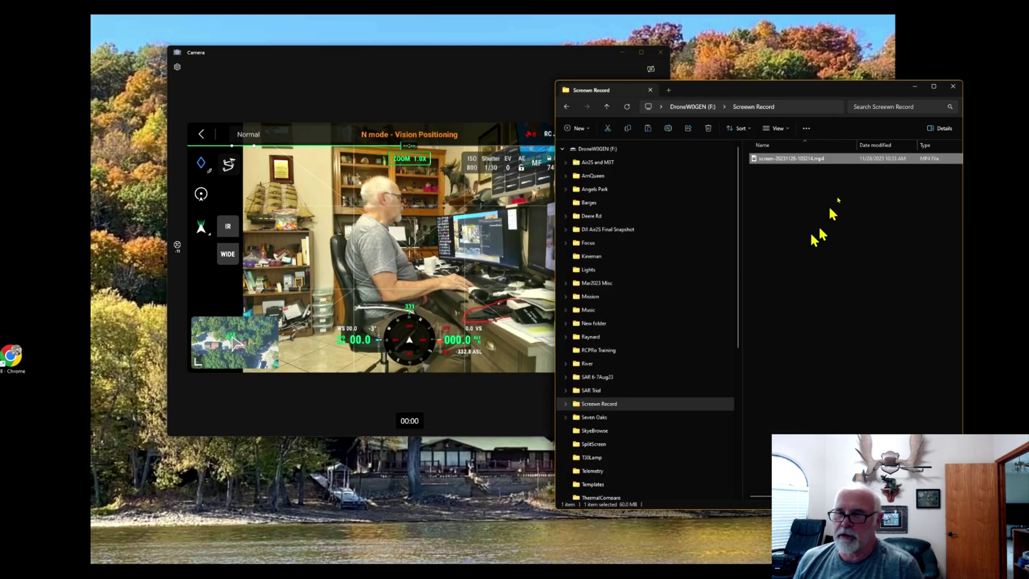
pyautogui.doubleClick(790, 158)
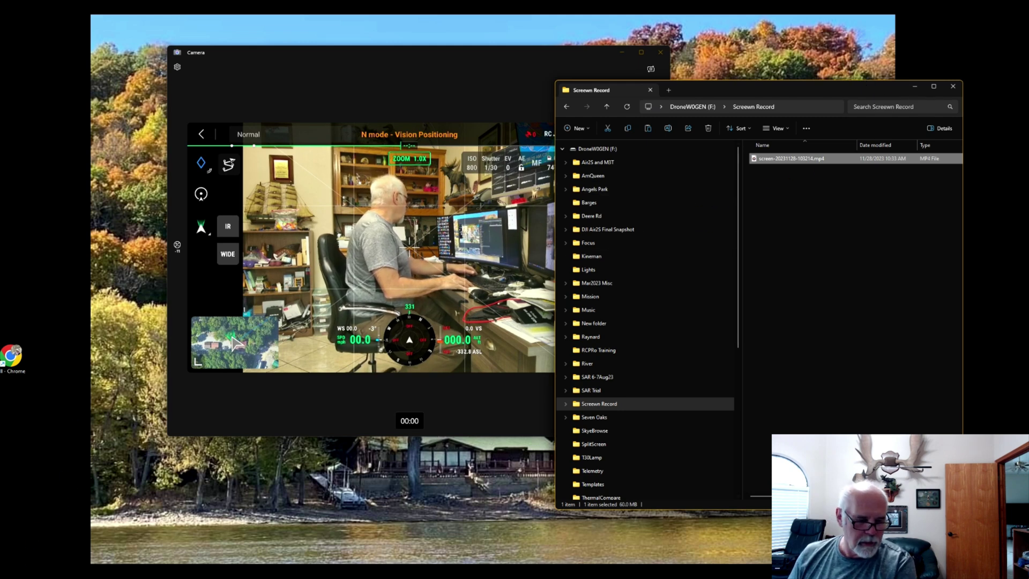
pyautogui.hotkey('alt', 'Tab')
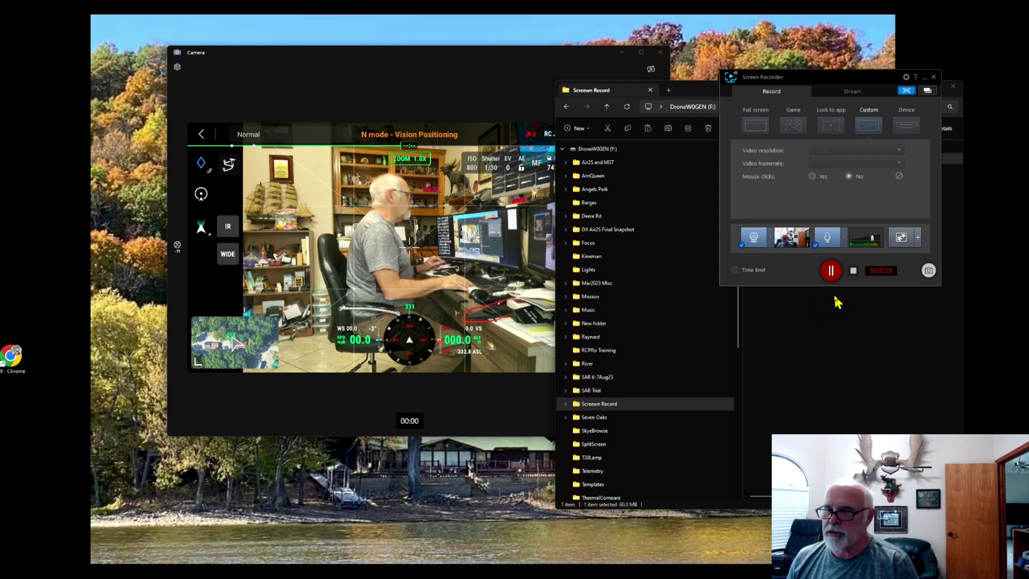